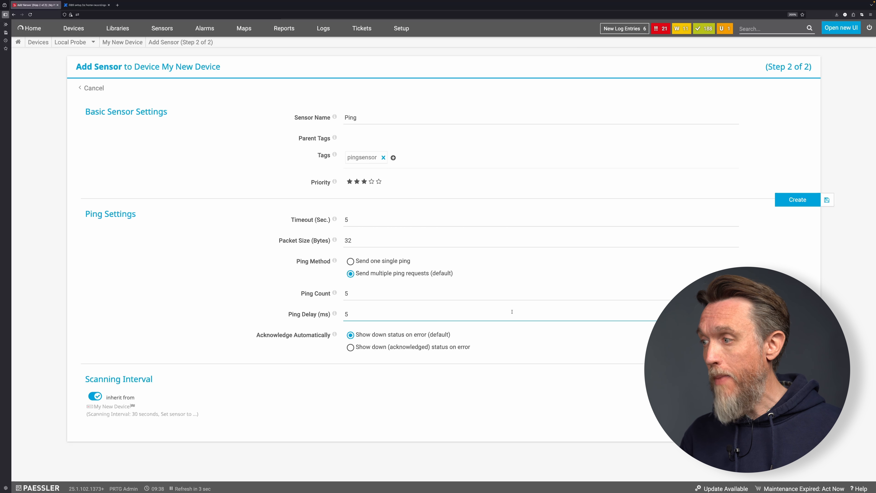
- Create the Ping sensor, and start adding an SNMP System Uptime sensor to My New Device by searching for "uptime"
left_click(797, 199)
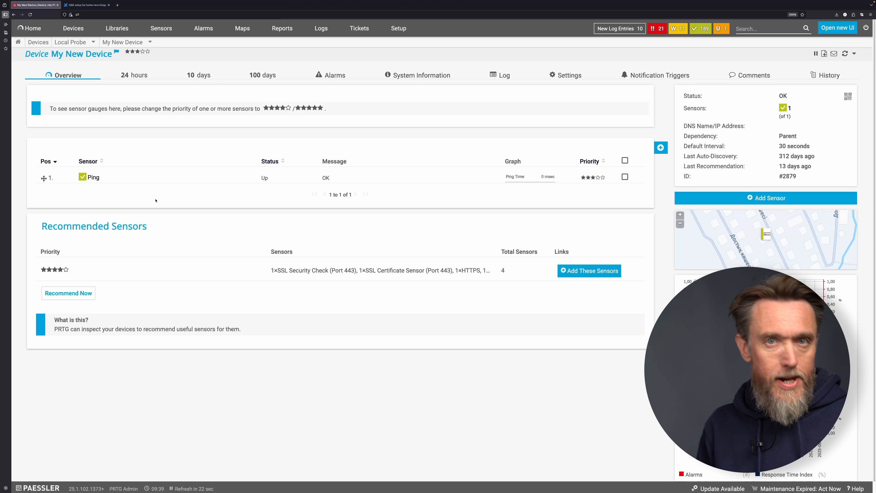
left_click(766, 198)
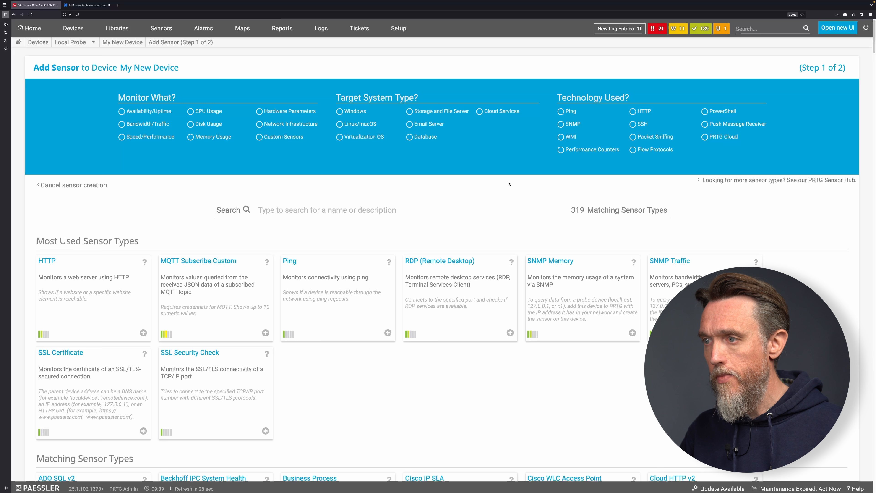
left_click(414, 210)
type("uptime")
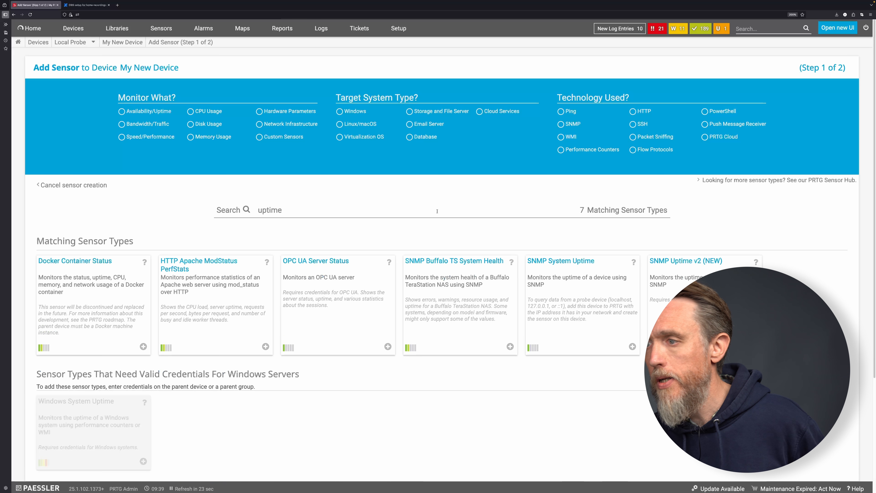
left_click(564, 263)
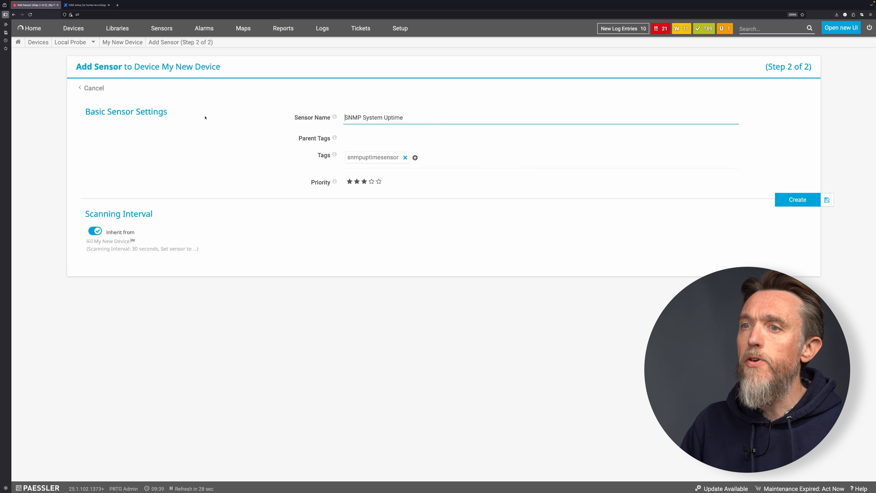
- Override the inherited scanning interval with 5 minutes, create the SNMP System Uptime sensor and refresh the device
left_click(98, 234)
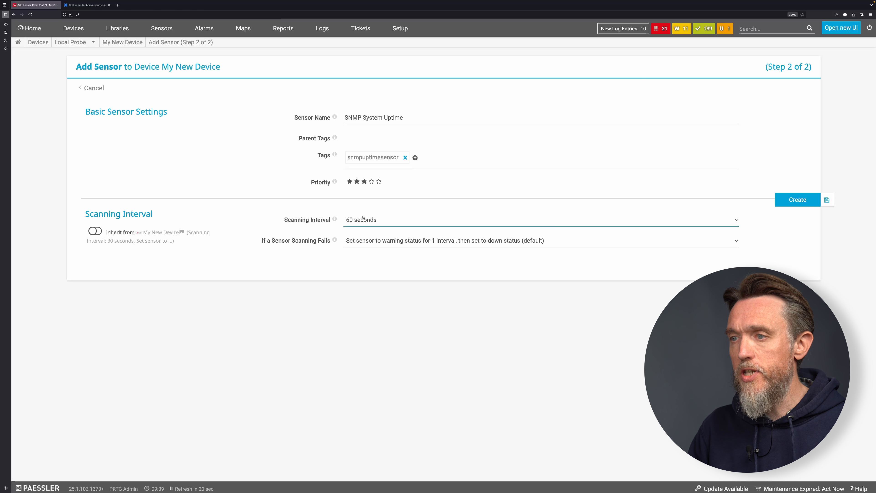
left_click(375, 220)
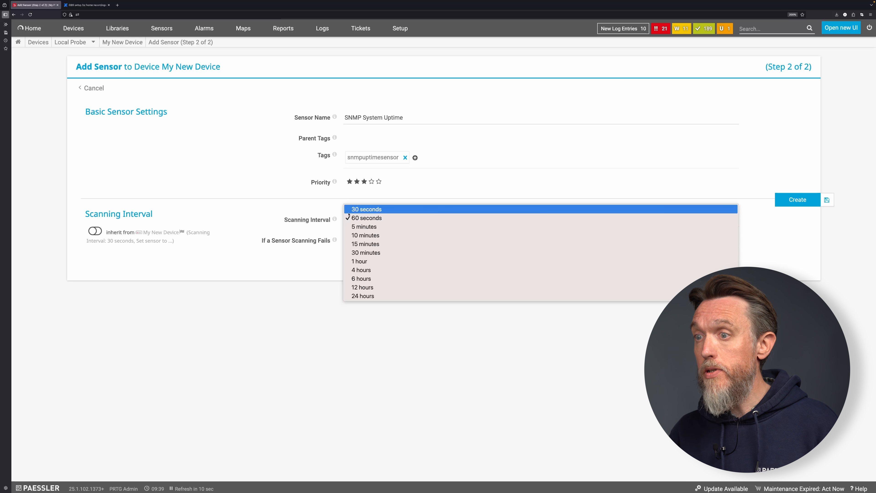
left_click(358, 226)
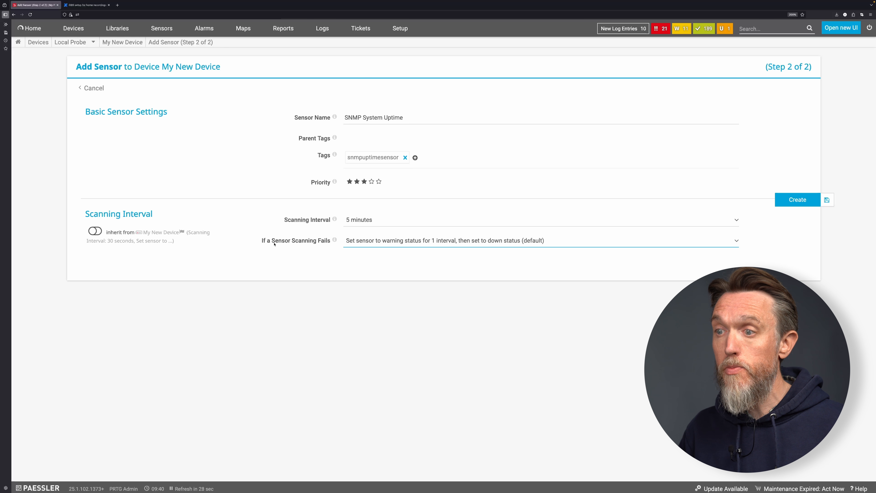
left_click(371, 243)
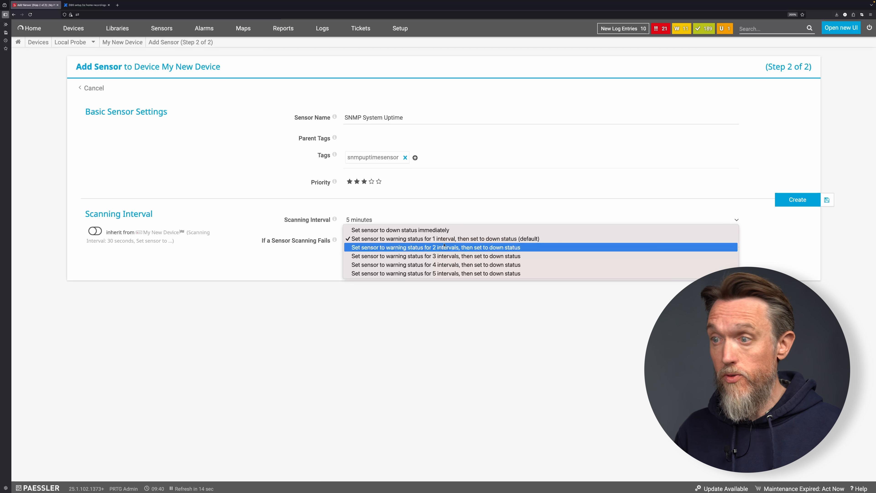
key("Escape")
left_click(798, 204)
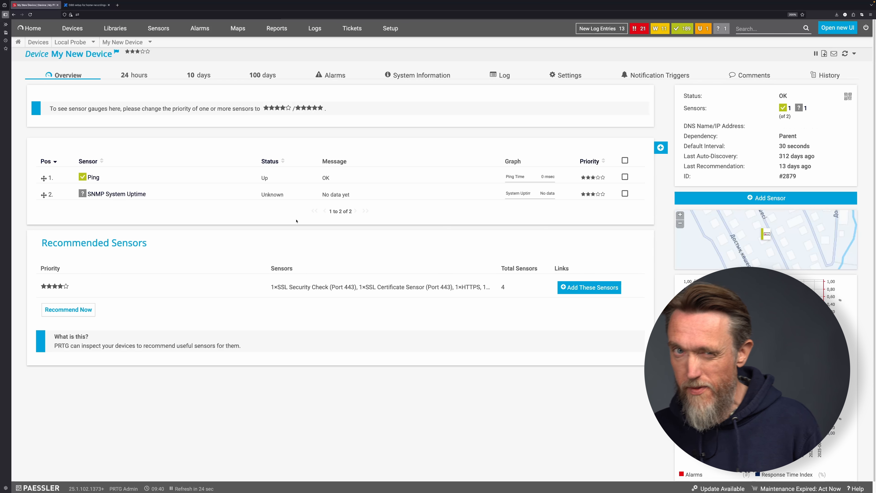
left_click(846, 53)
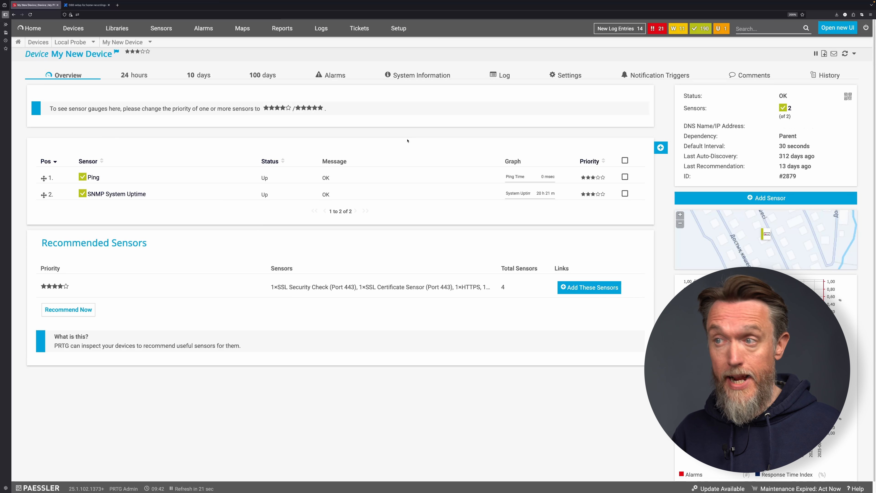
- Add 10s as the first available scanning interval in the system administration's monitoring settings
mouse_move(399, 28)
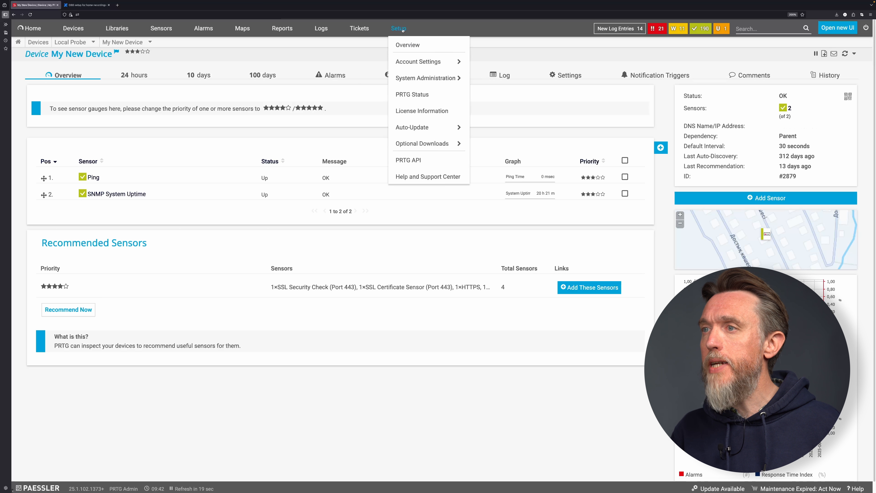
mouse_move(410, 78)
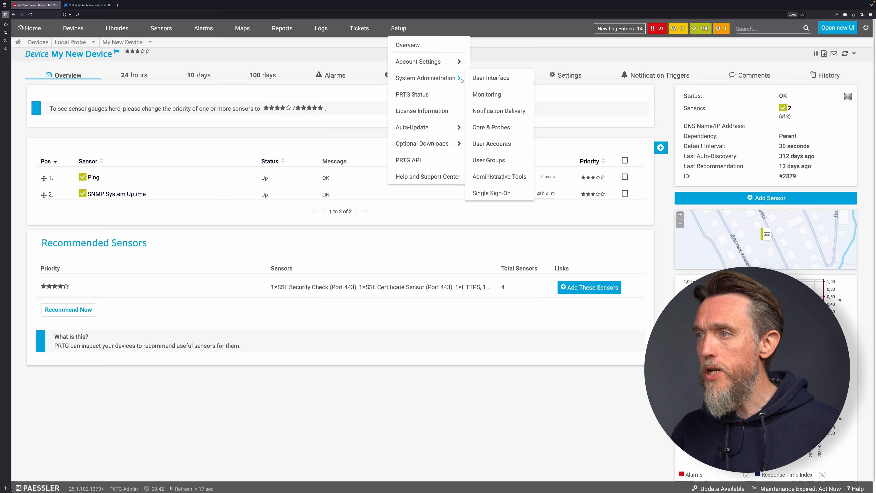
left_click(487, 94)
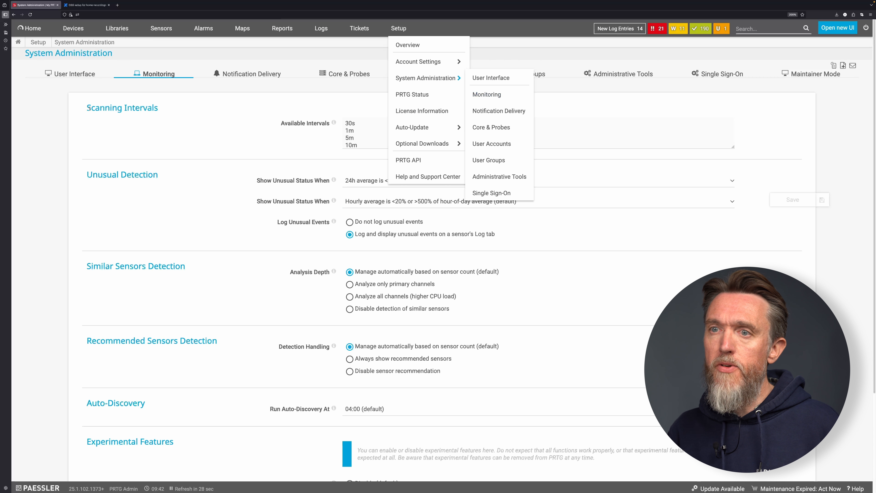
left_click_drag(89, 108, 163, 111)
left_click(198, 133)
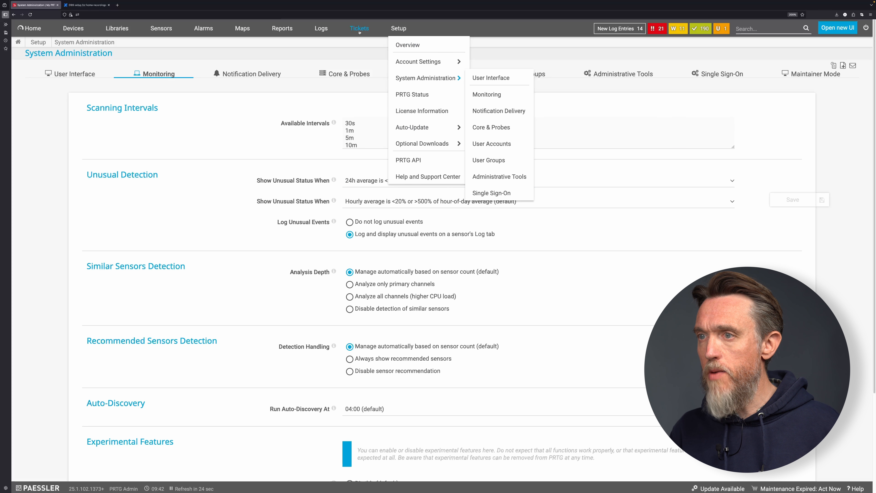
mouse_move(370, 31)
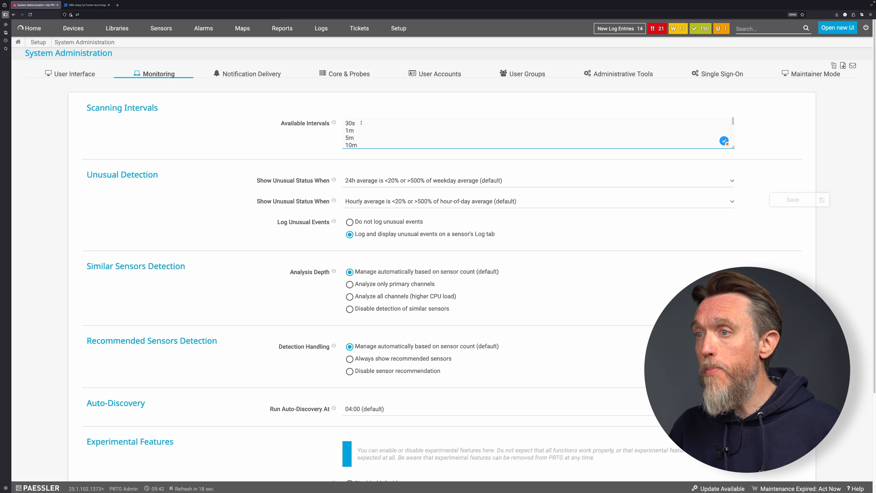
key("Return")
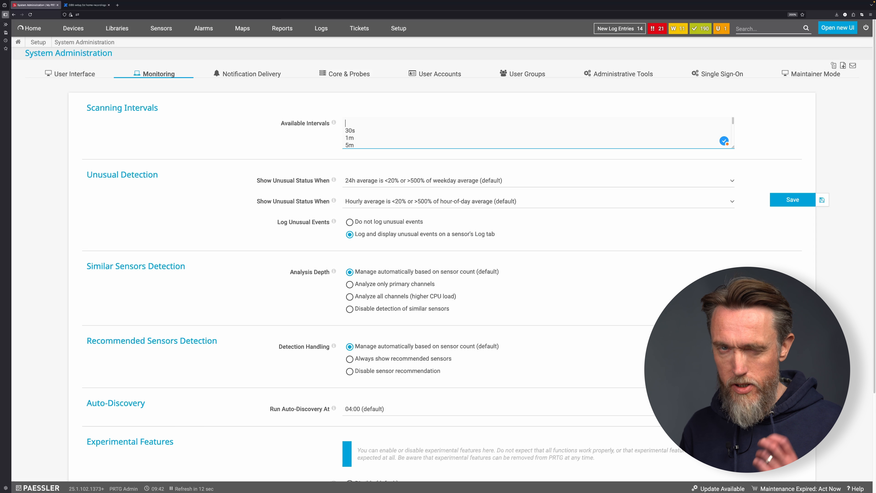
type("10s")
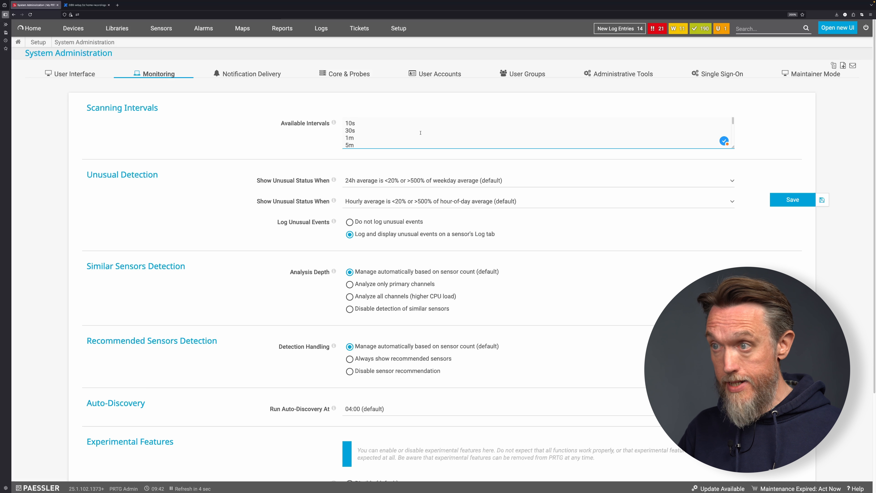
- Add the fixed-time entry "@ UTC 08:00 , 12:00 , 16:20 , 23:00" at the end of the available intervals and save the settings
left_click_drag(735, 123, 735, 144)
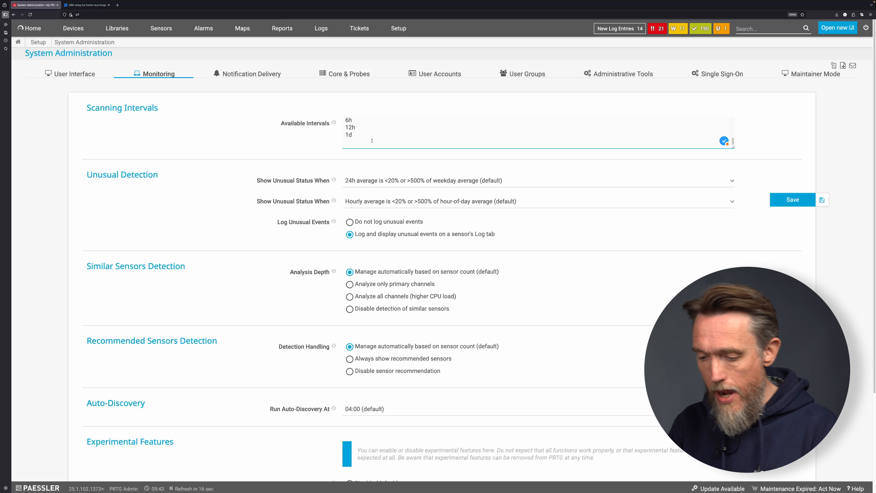
type("@")
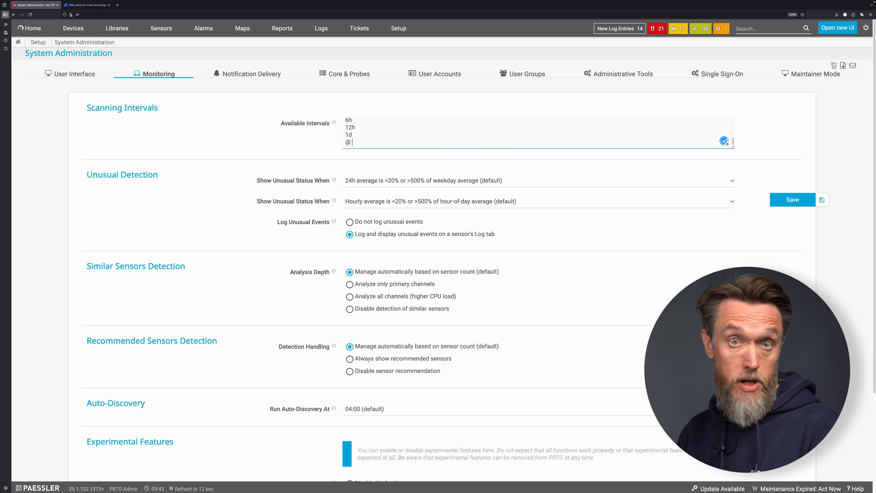
type(" UTC")
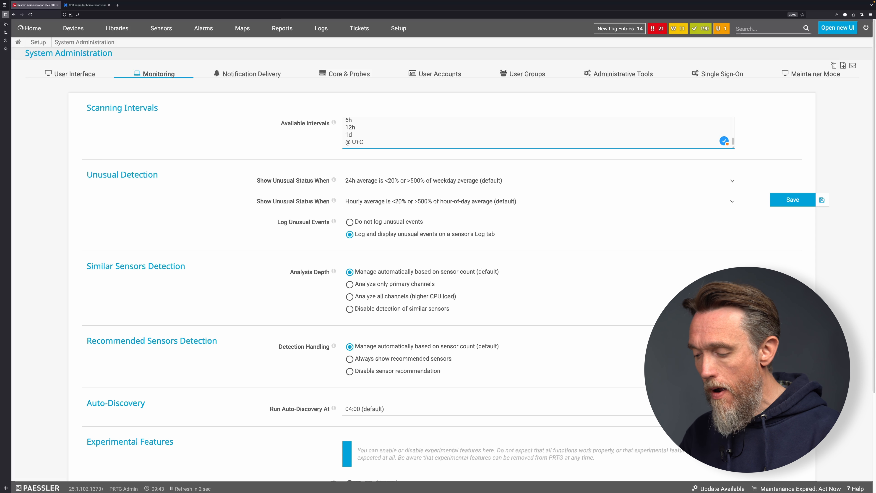
type("0")
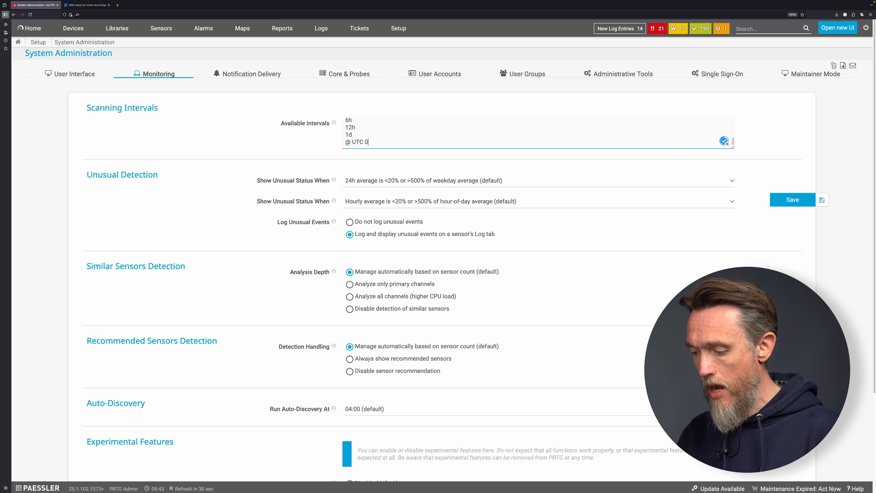
type("8:00 ,")
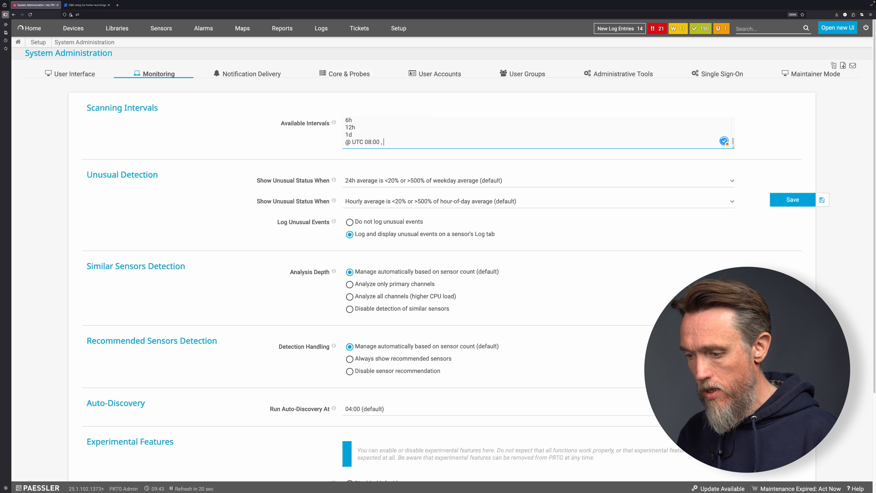
type("12:00")
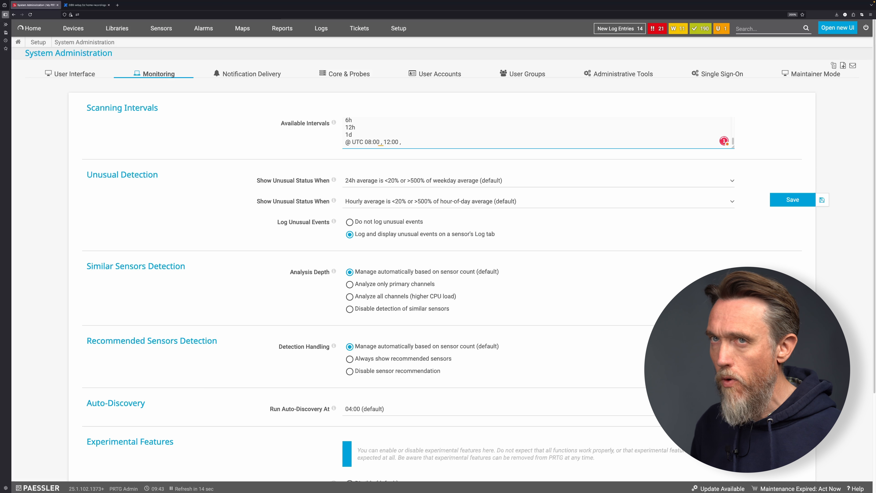
type(", 16:20")
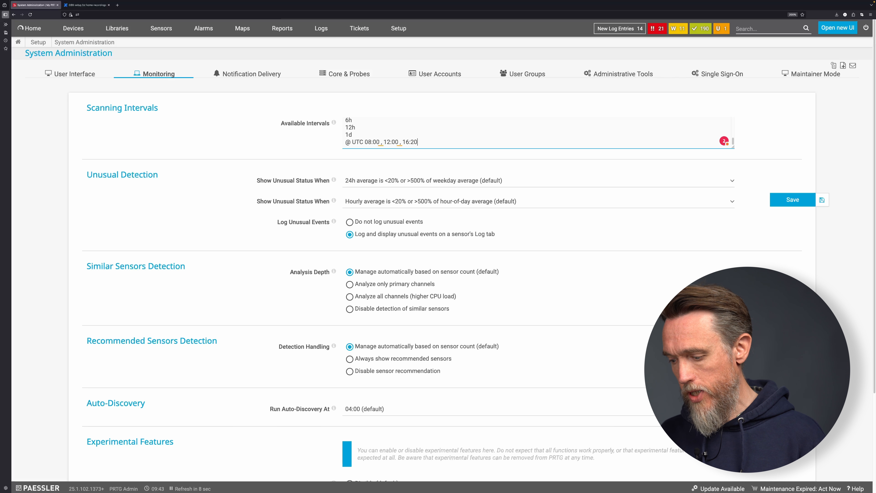
type(" , 23:00")
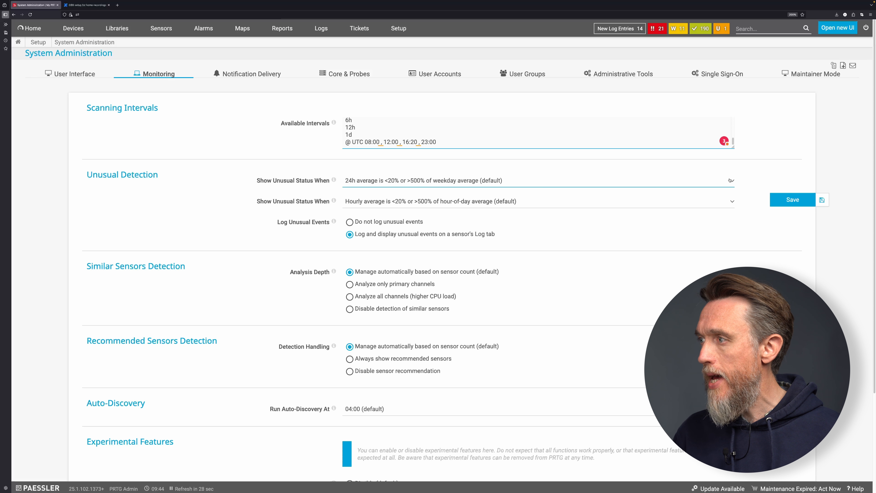
left_click(793, 200)
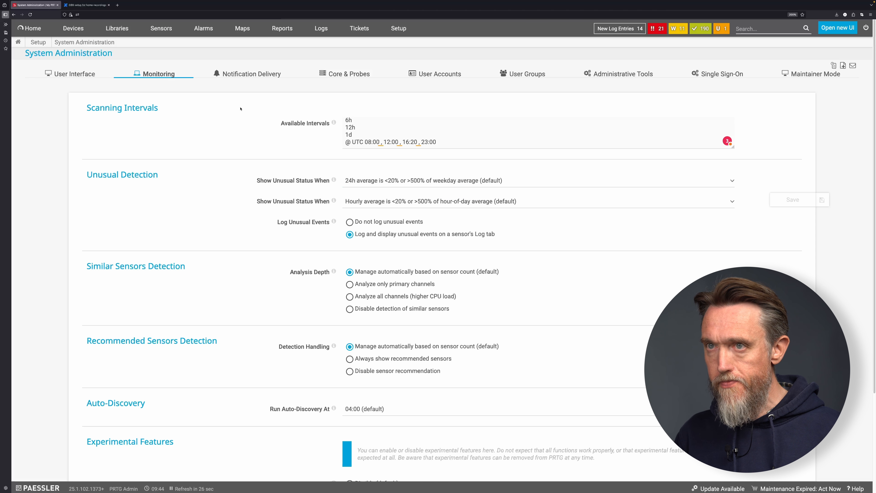
- Return to My New Device in the device tree and start adding an HTTP sensor
left_click(84, 32)
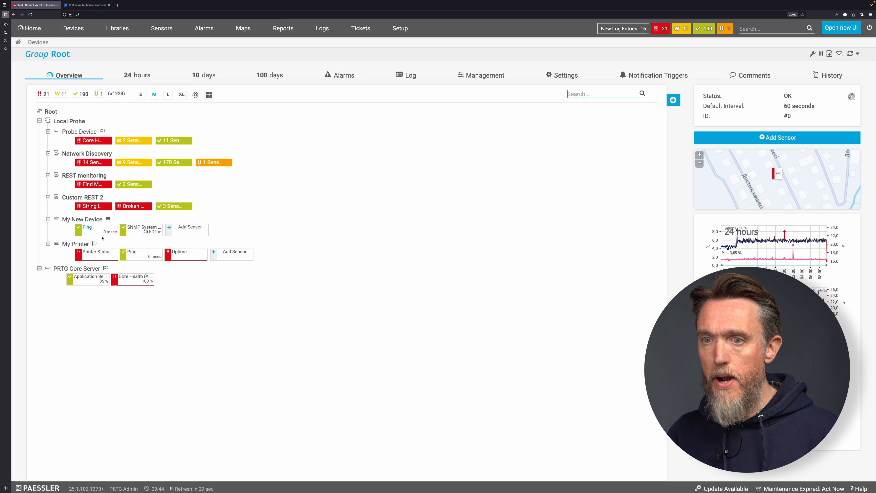
left_click(85, 220)
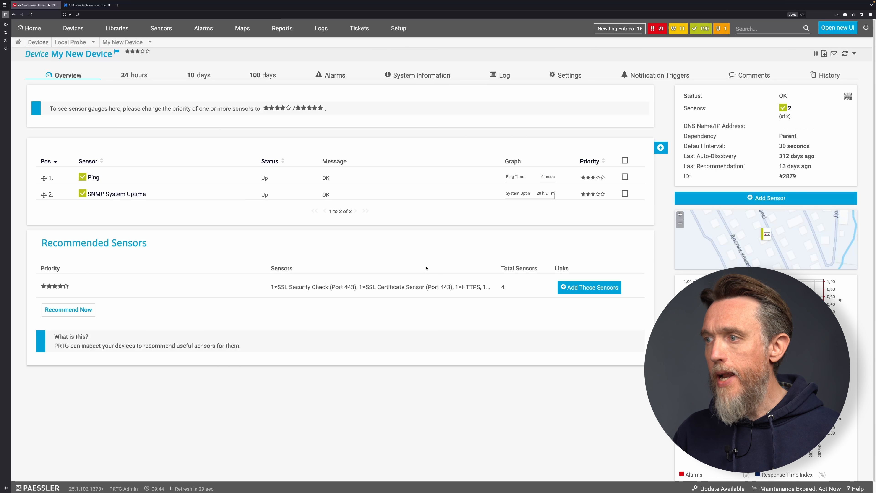
left_click(661, 147)
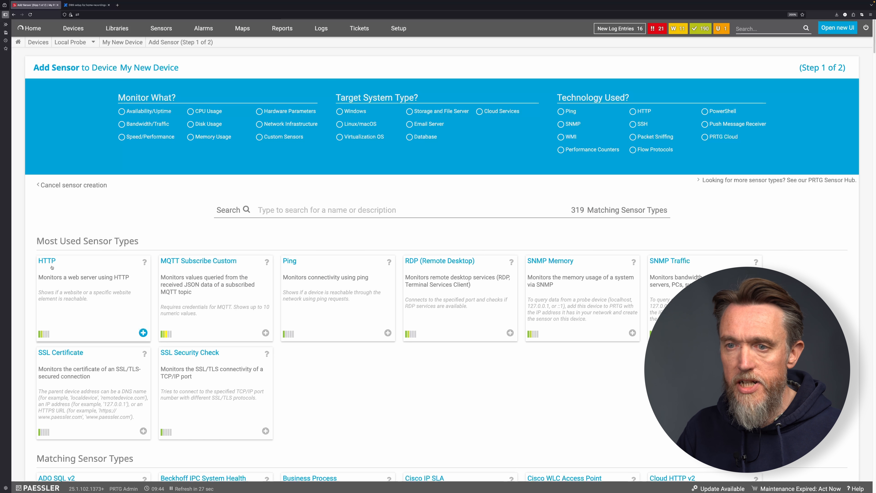
left_click(59, 274)
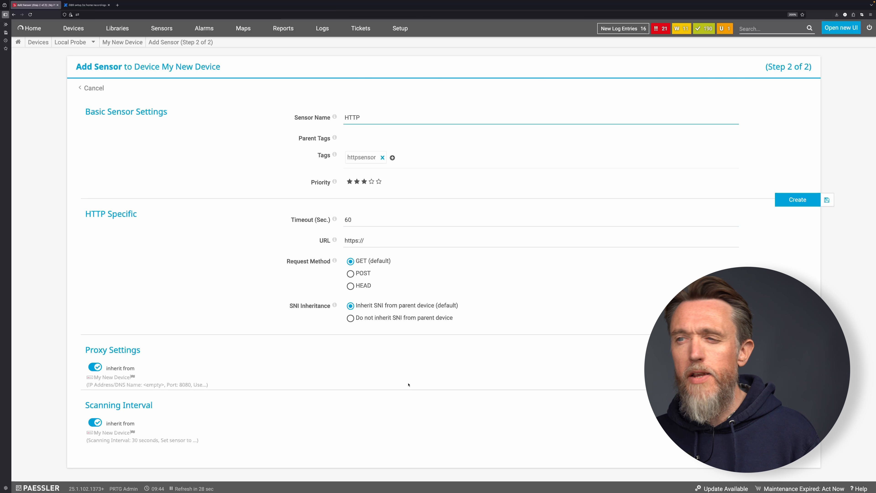
- Override the inherited scanning interval with "@ UTC 08:00 , 12:00 , 16:20 , 23:00" and create the HTTP sensor
left_click(95, 422)
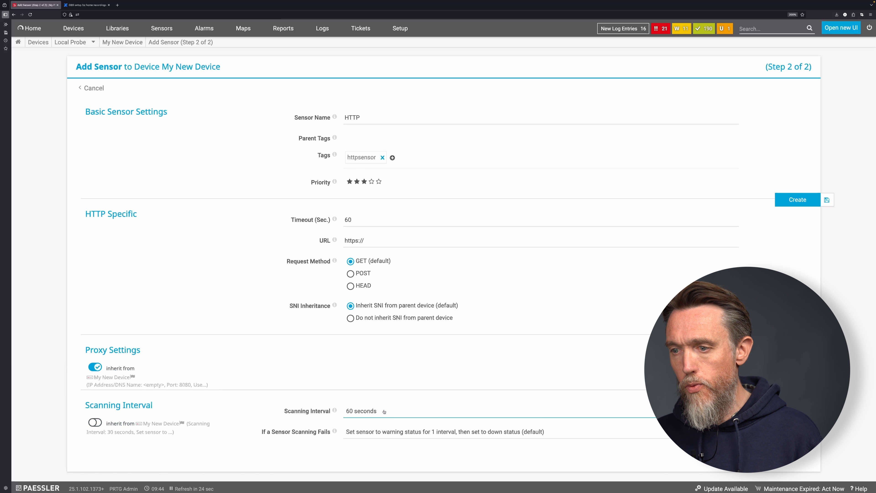
left_click(389, 412)
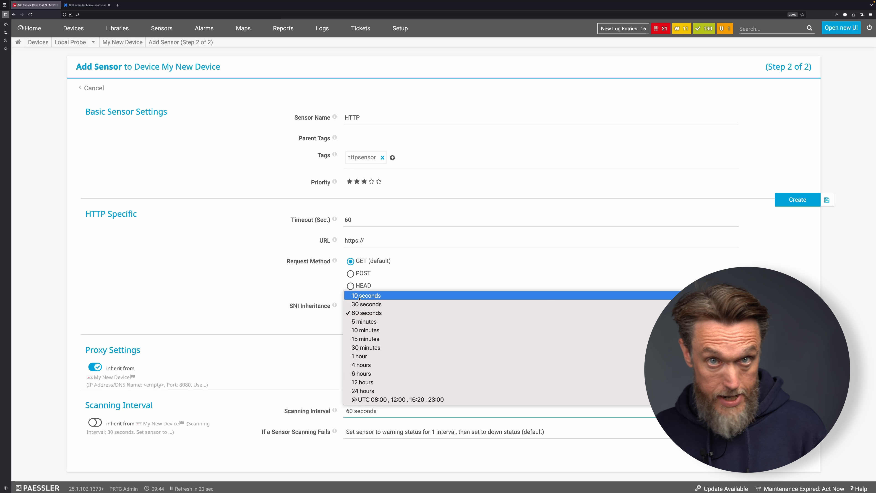
left_click(382, 400)
left_click_drag(346, 410, 459, 411)
left_click(469, 388)
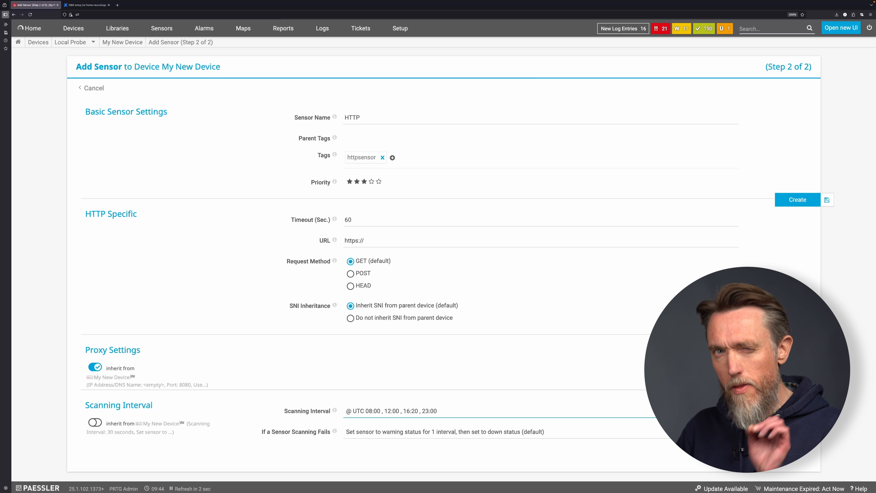
left_click(798, 199)
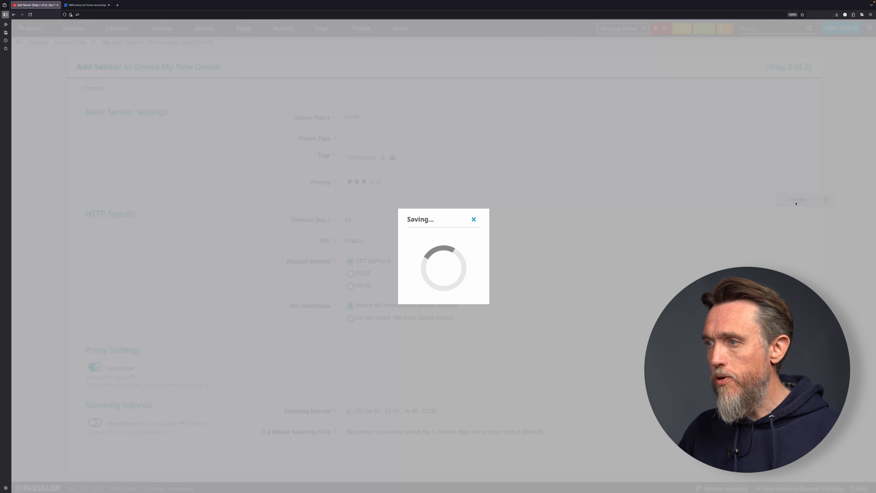
left_click(512, 289)
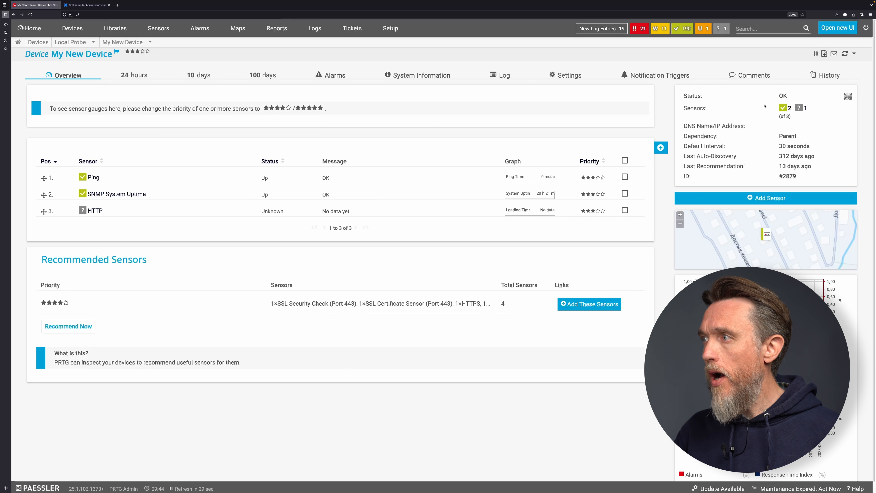
- Trigger an immediate scan of My New Device so that its new HTTP sensor gets data
left_click(844, 54)
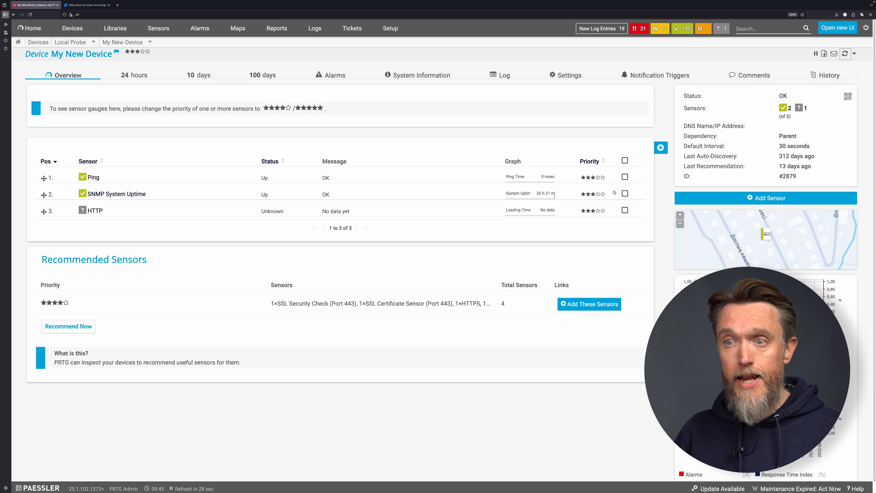
left_click(845, 54)
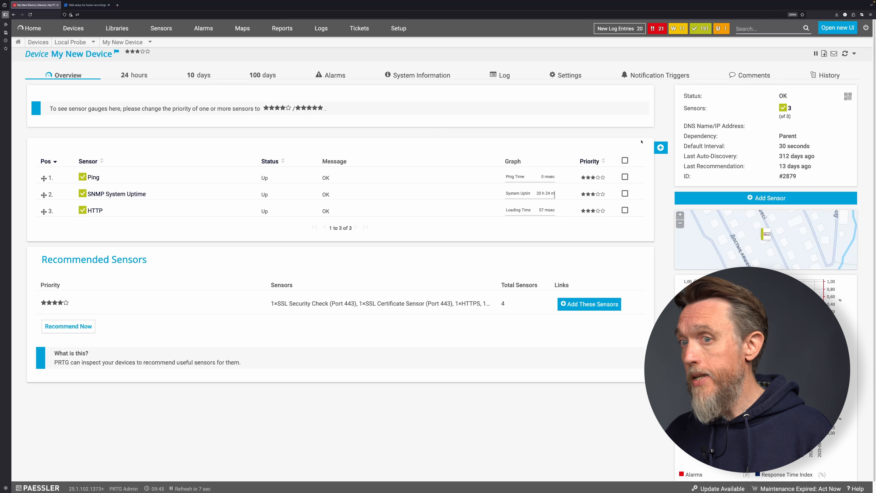
- Select all three sensors of My New Device and bulk-edit them to use a scanning interval of 5 minutes instead of inheriting it
left_click(625, 161)
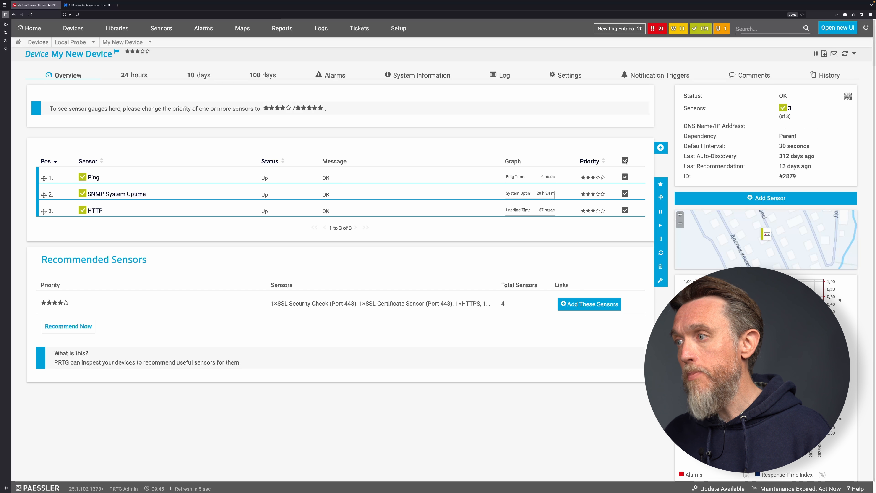
left_click(661, 281)
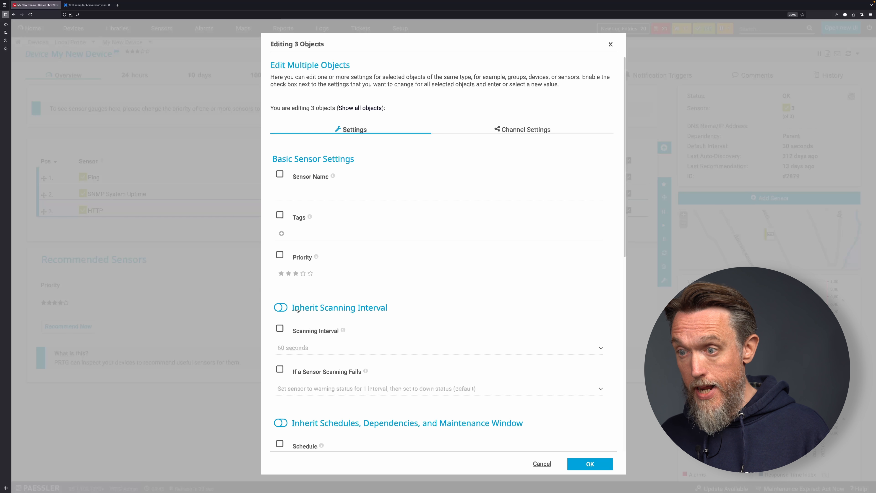
left_click(282, 309)
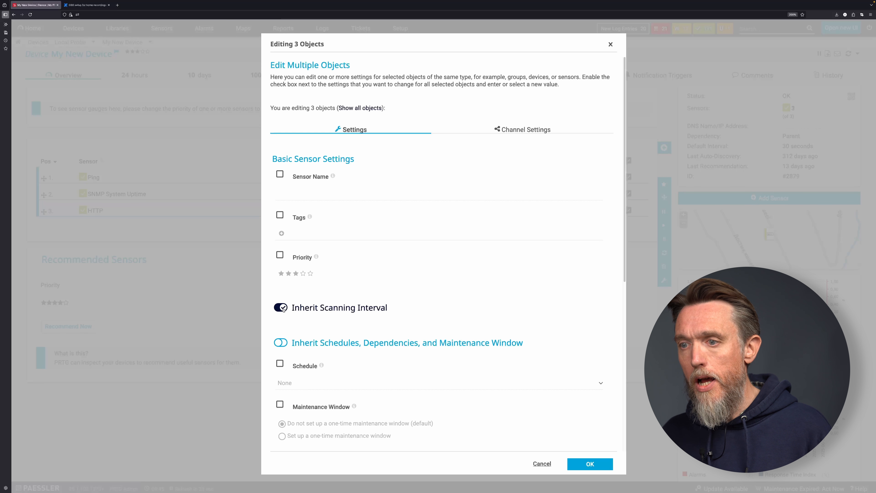
left_click(283, 308)
left_click(315, 332)
left_click(310, 347)
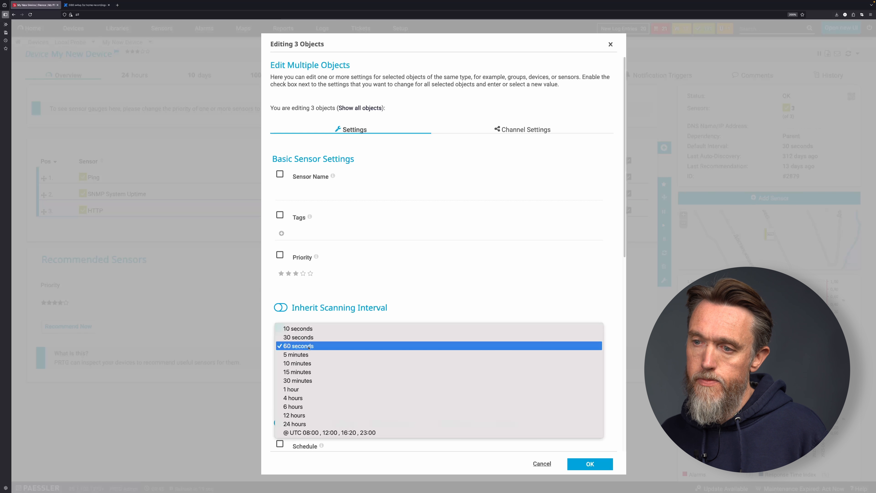
left_click(294, 354)
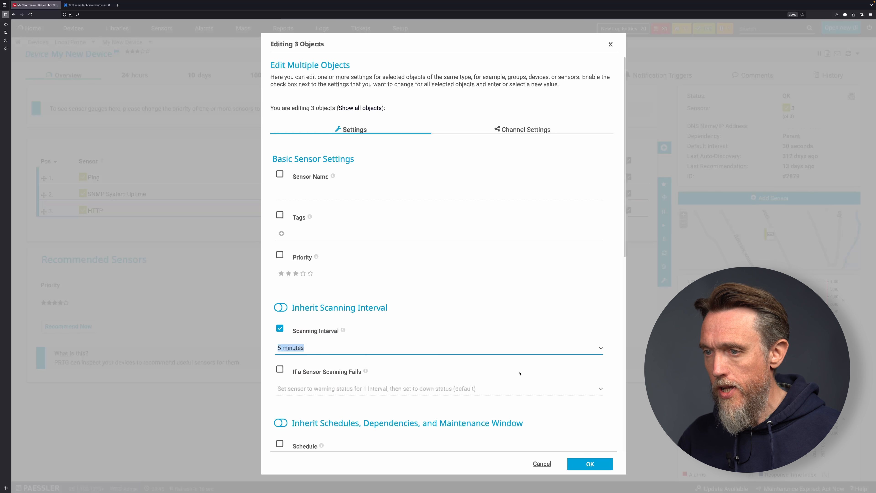
scroll(595, 441, "down", 10)
left_click(590, 463)
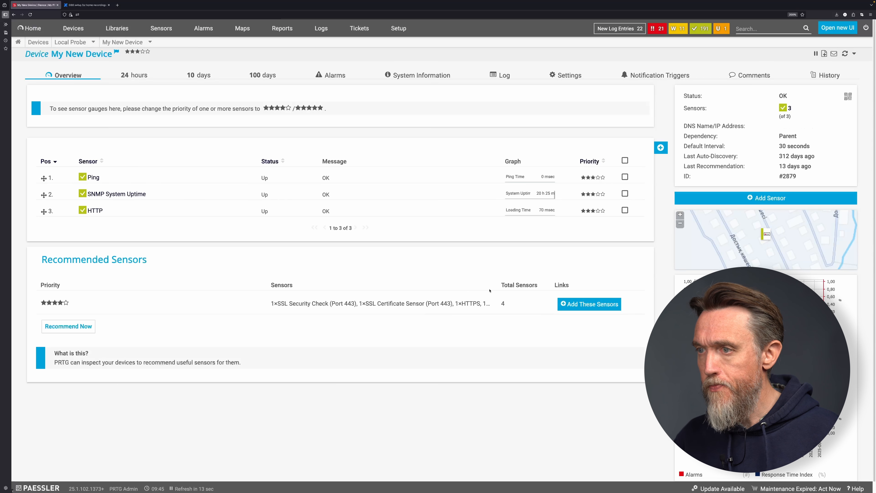